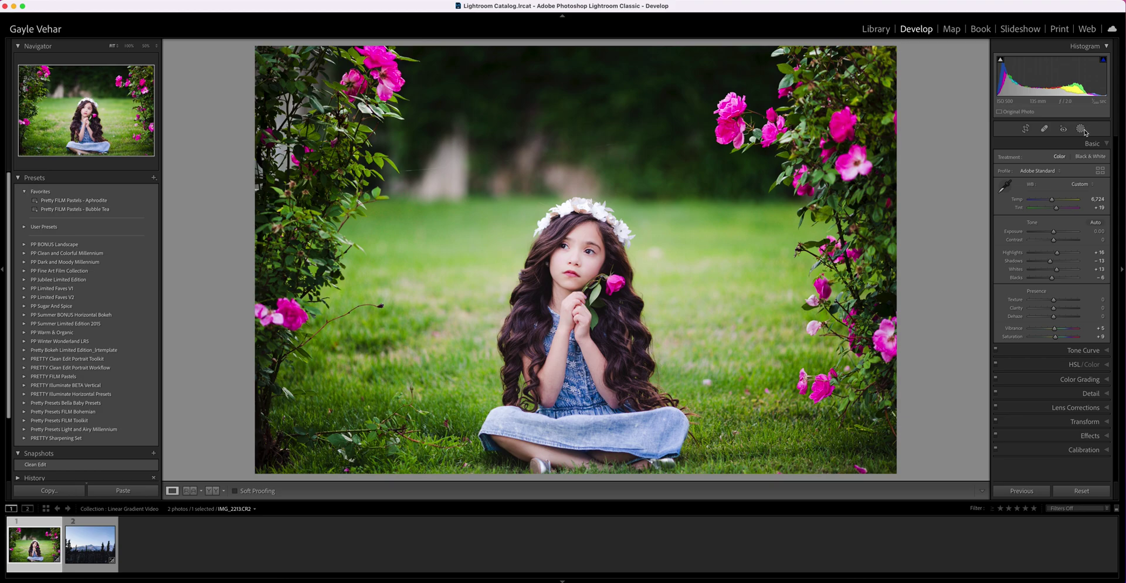
Open Masking on the portrait and show the Create New Mask tool list.
click(1082, 130)
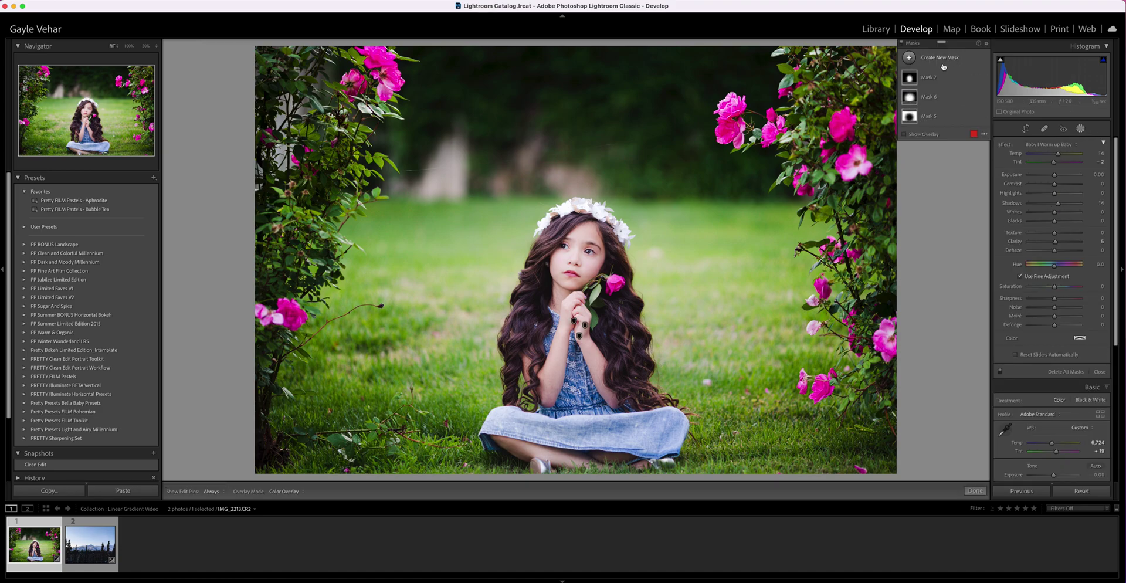
mouse_move(911, 118)
click(909, 58)
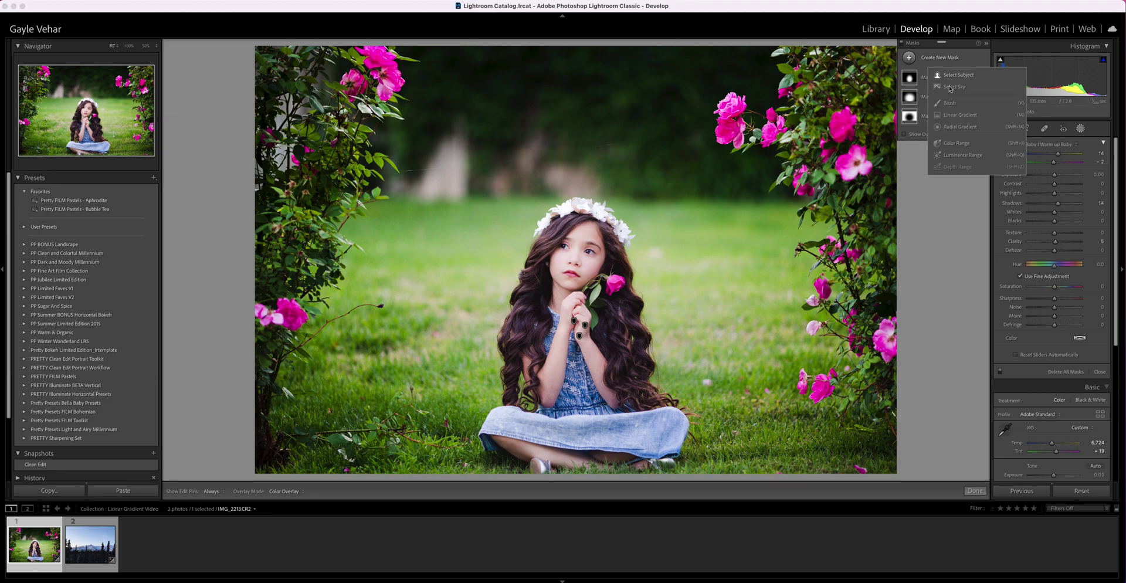
Draw a Linear Gradient mask in from the portrait's left edge and check its coverage with the overlay.
click(958, 118)
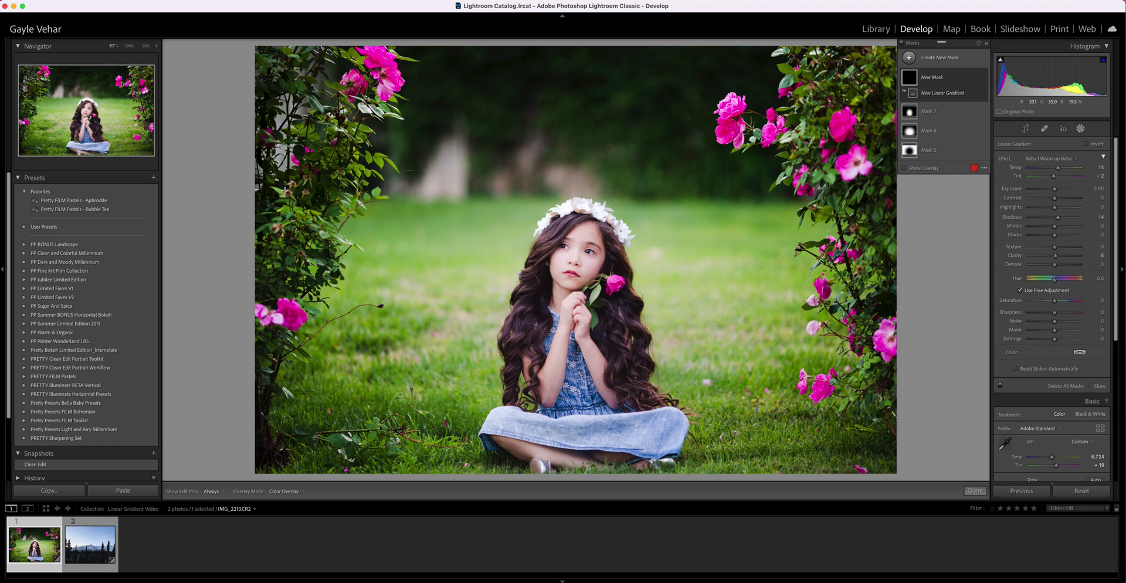
drag(275, 191, 634, 200)
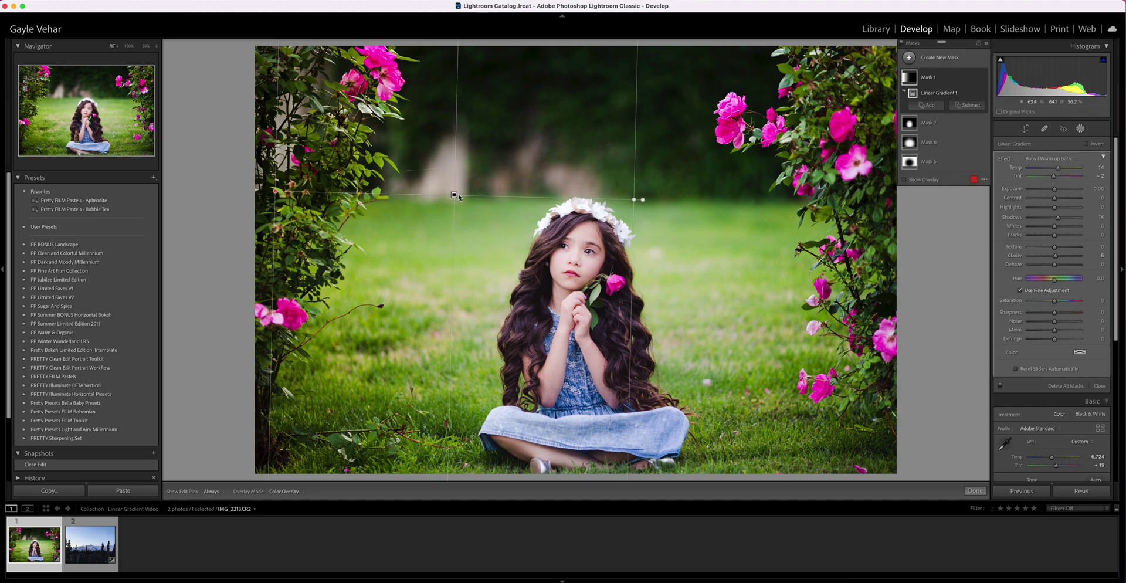
drag(486, 194, 485, 194)
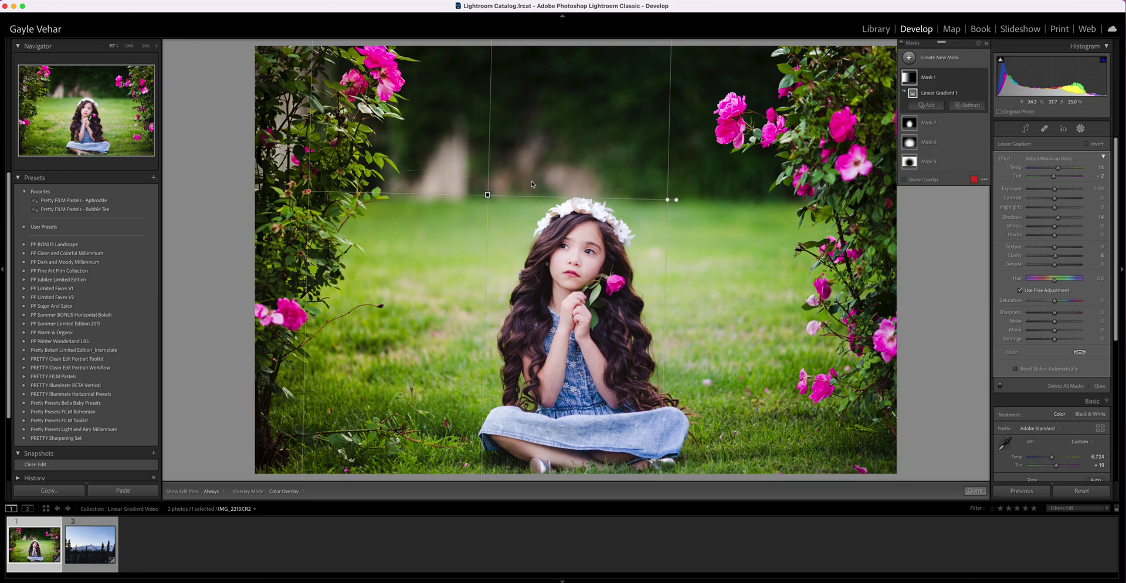
key(o)
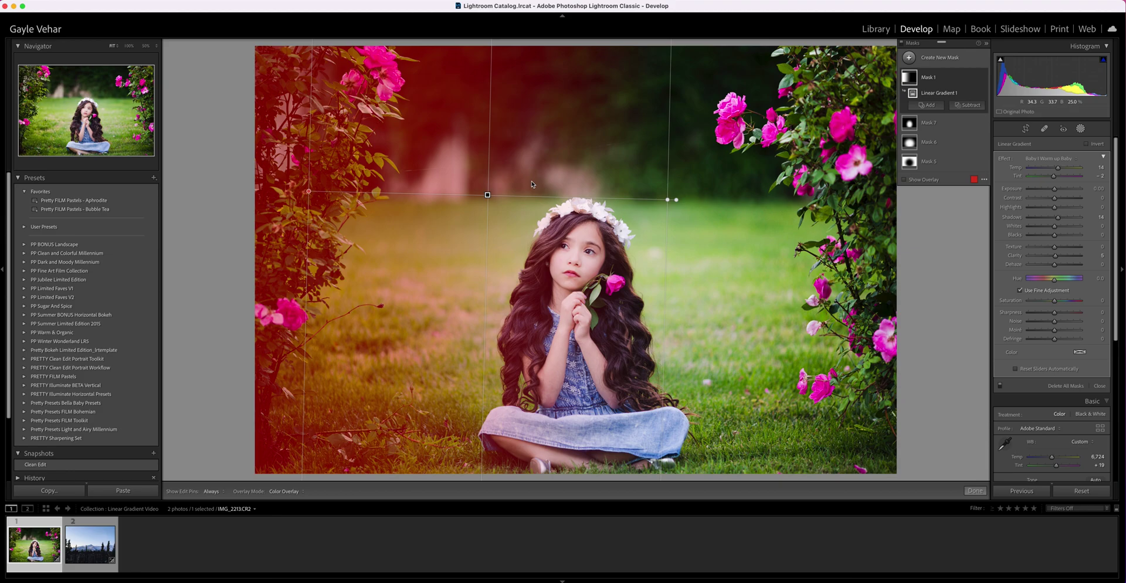
key(o)
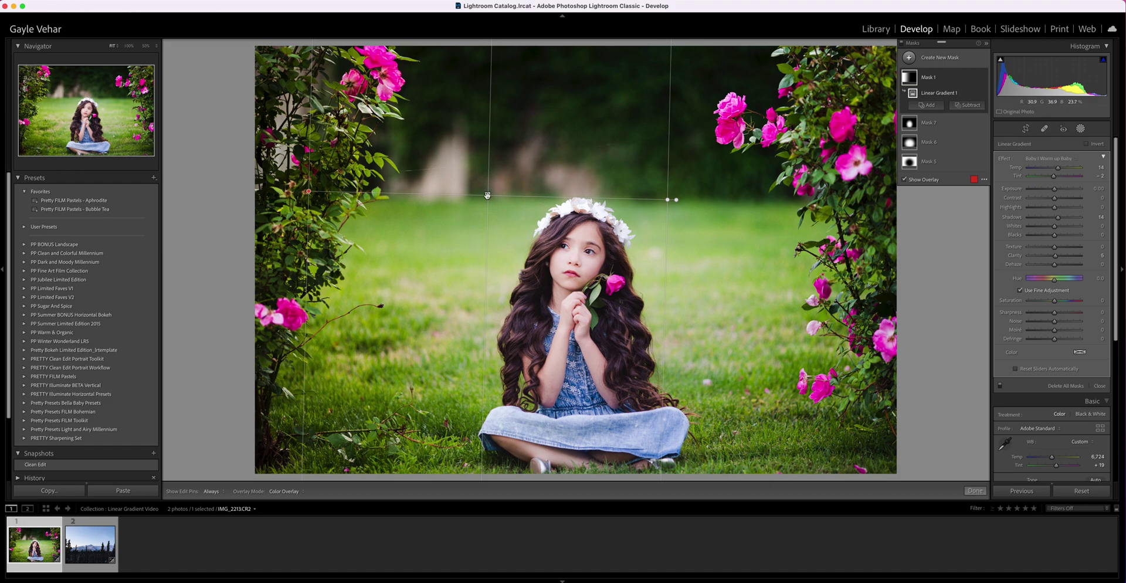
Move the left gradient's centre pin right, then back left so it covers less.
drag(487, 196, 486, 195)
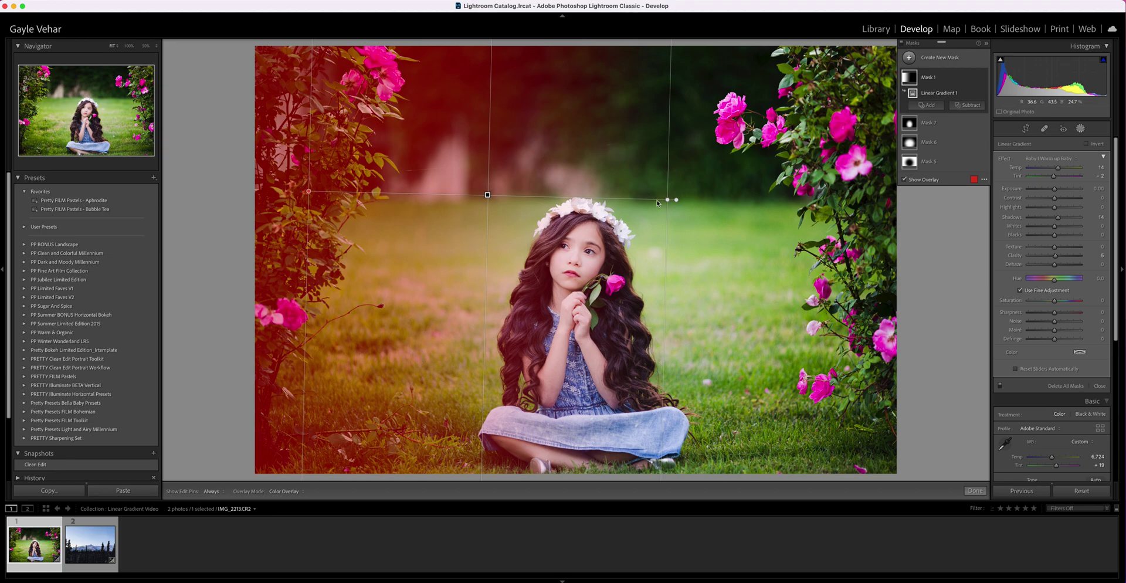
click(487, 196)
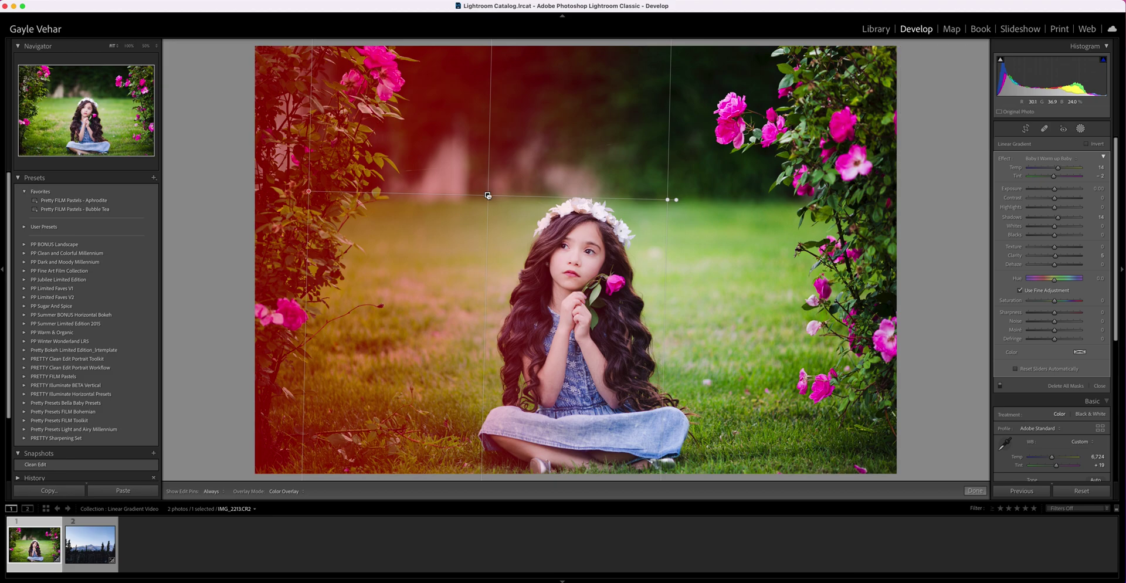
drag(488, 195, 560, 199)
drag(407, 193, 552, 198)
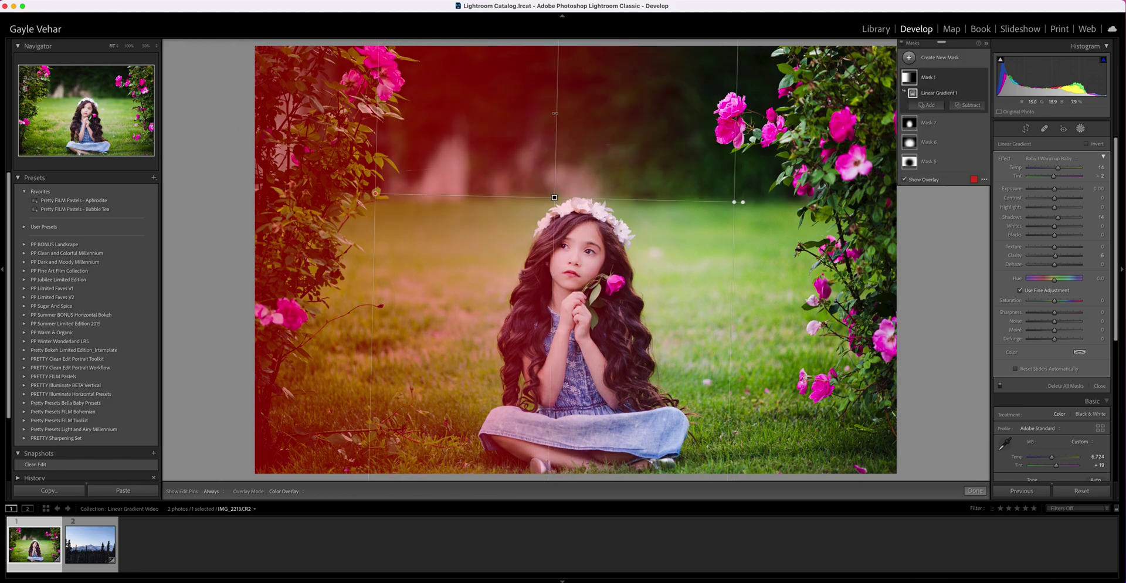
Hide the Masks panel, rotate the gradient to vertical and shift it slightly left.
key(shift+w)
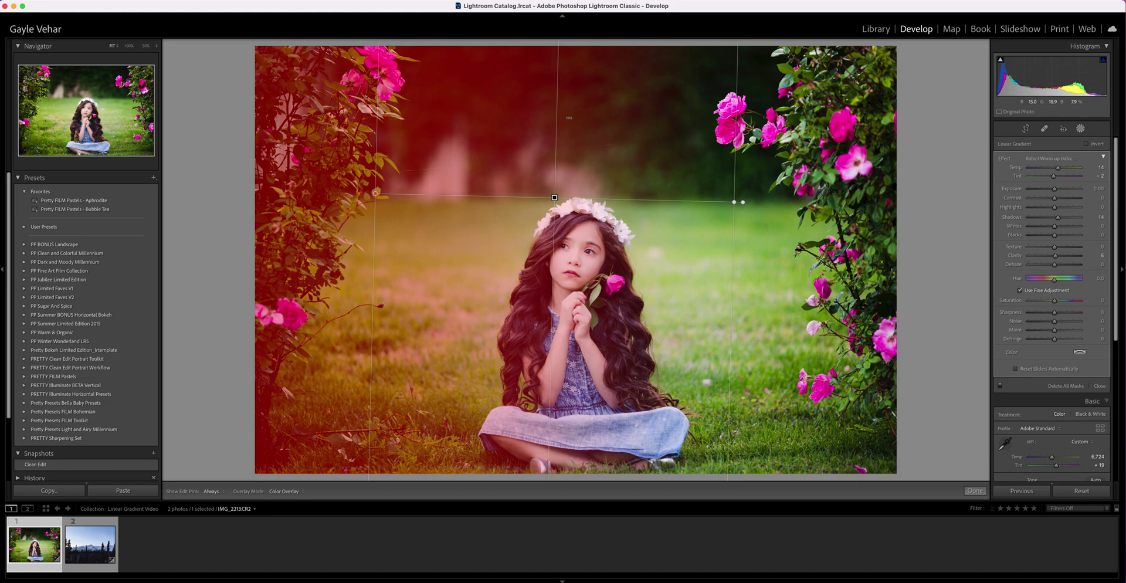
drag(572, 121, 575, 133)
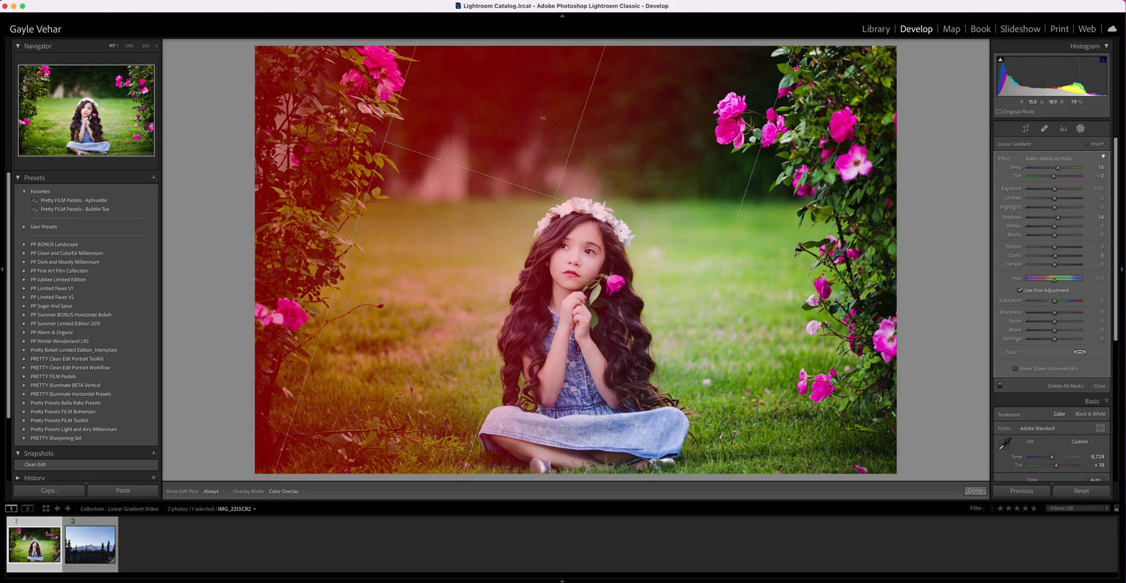
drag(543, 118, 543, 118)
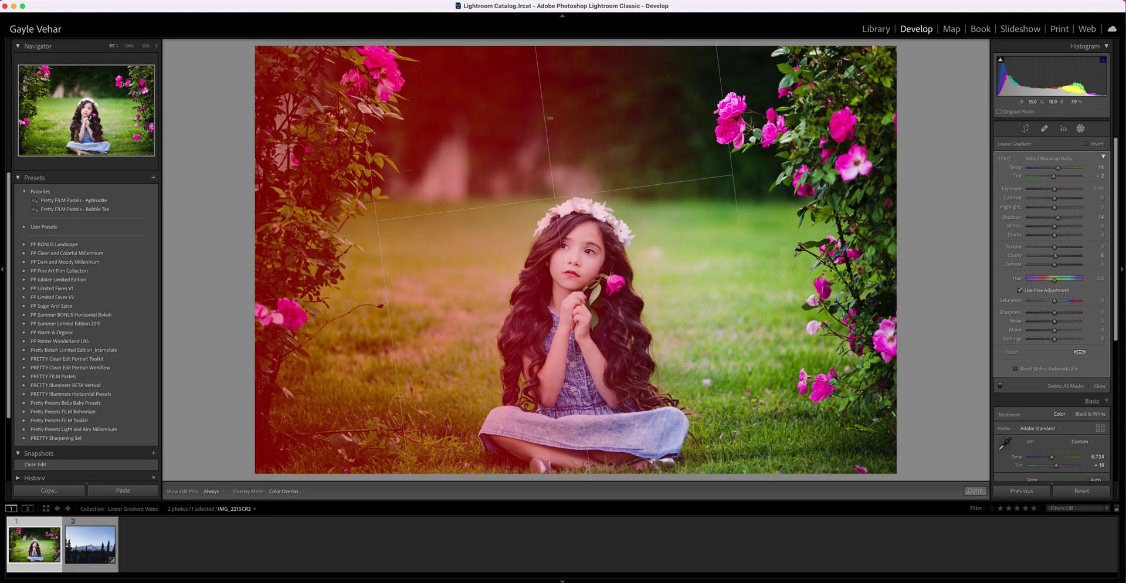
drag(567, 122, 550, 114)
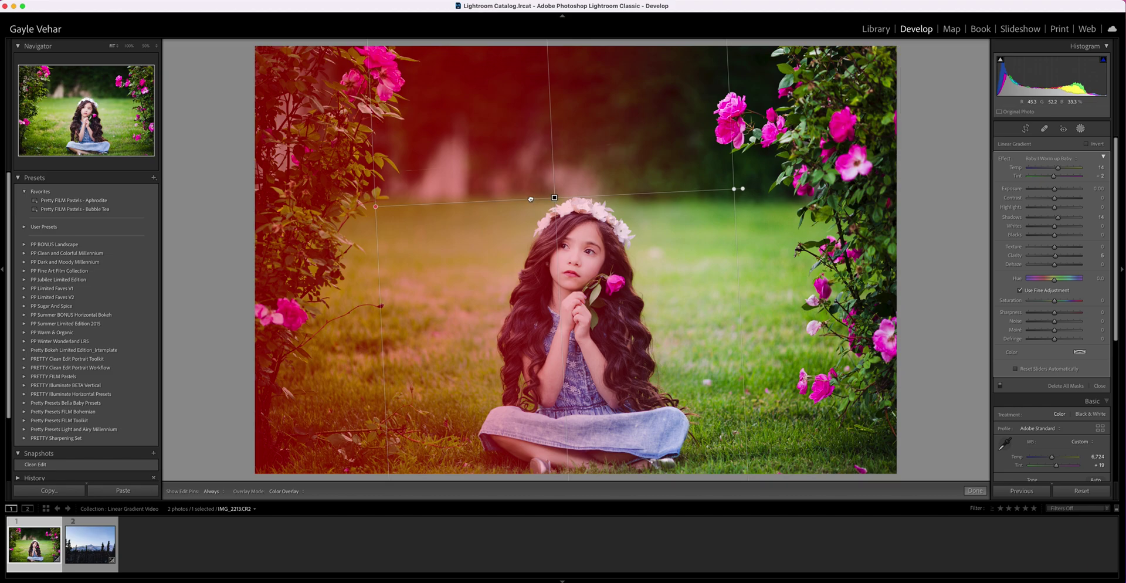
drag(530, 201, 528, 198)
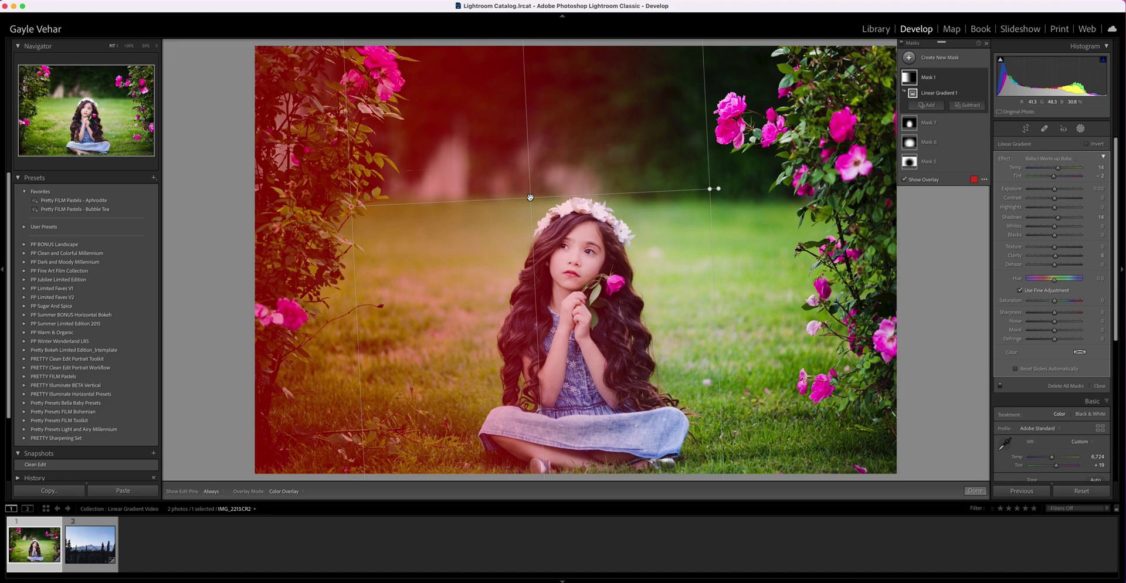
Nudge the gradient pin slightly and reselect the Baby I Warm up Baby effect preset.
drag(531, 197, 529, 199)
click(1052, 161)
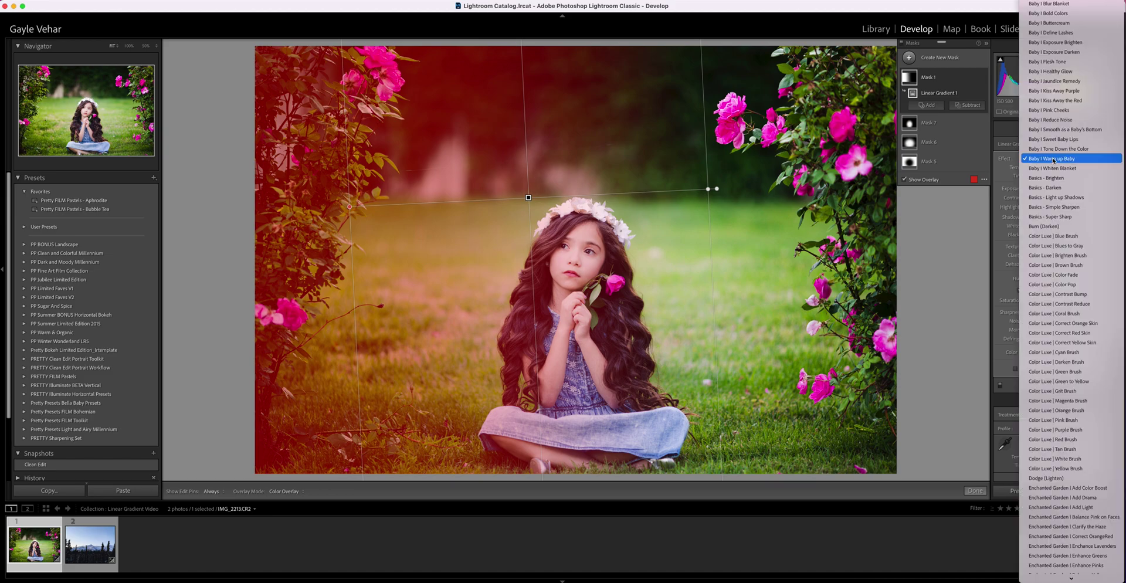
click(1054, 159)
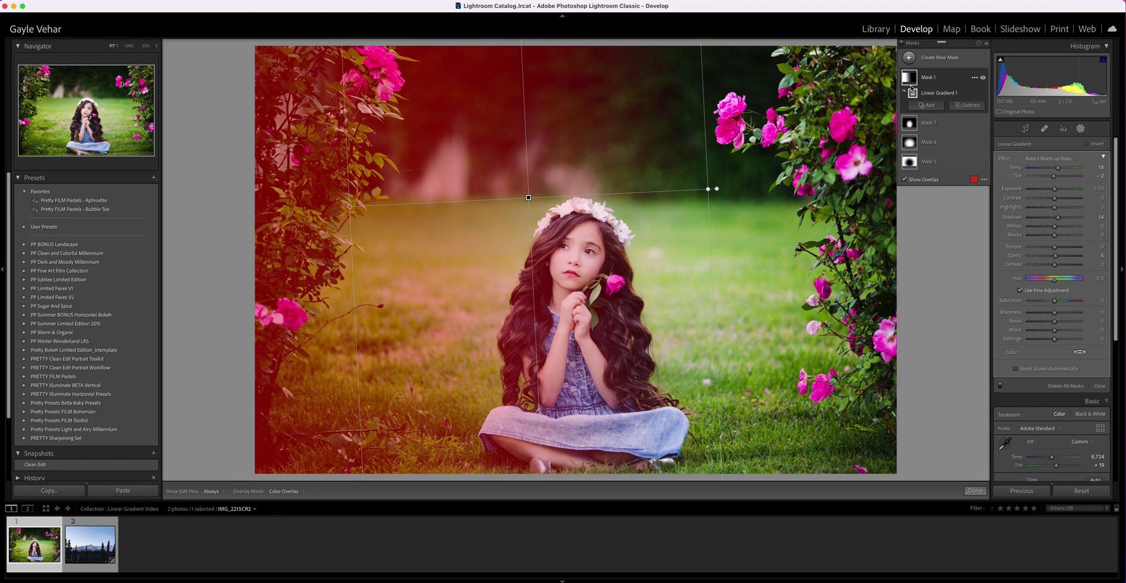
Add Linear Gradient 2 to Mask 1, dragged in from the right edge, then hide the overlay.
click(931, 105)
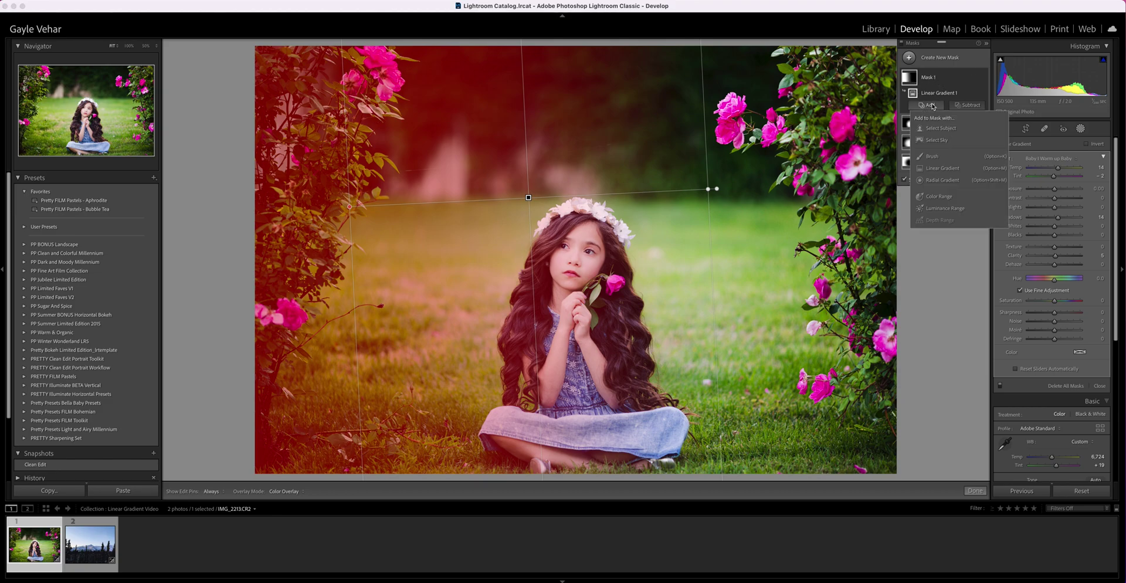
click(939, 170)
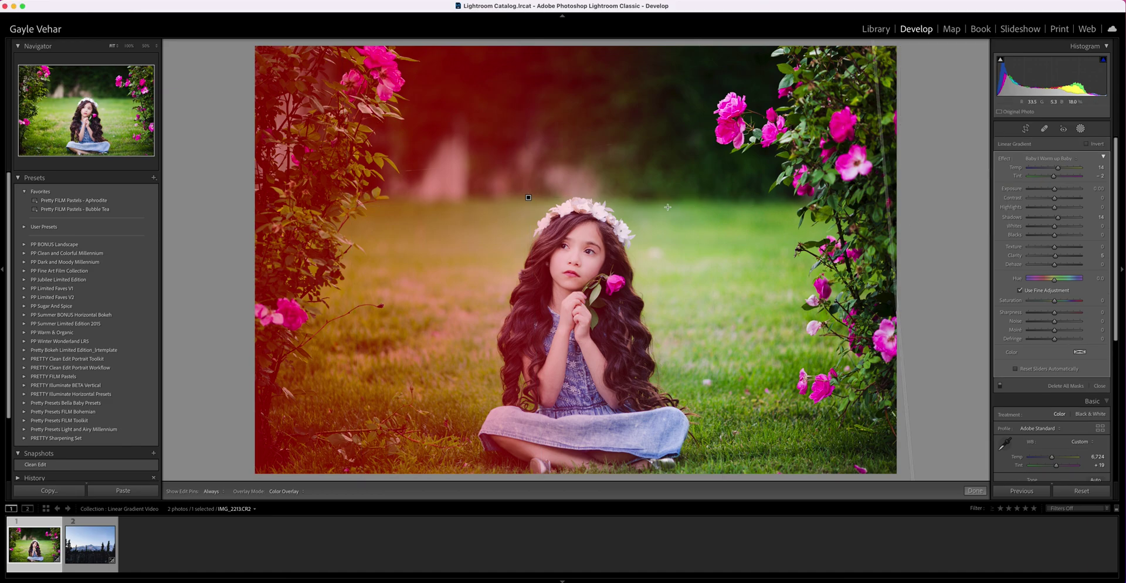
drag(667, 207, 530, 199)
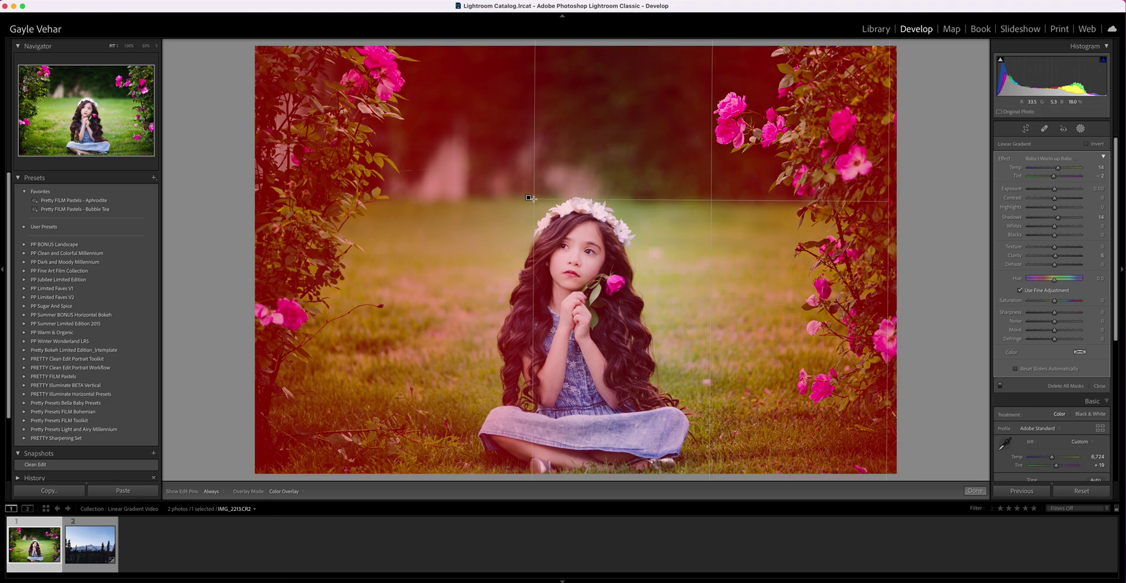
drag(530, 198, 529, 198)
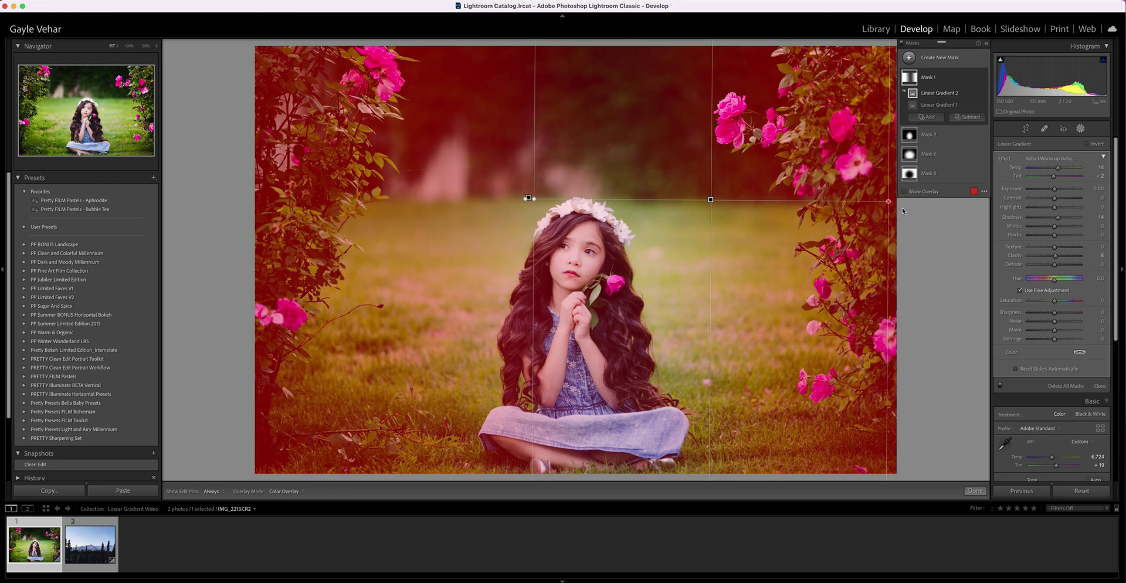
mouse_move(979, 80)
click(984, 78)
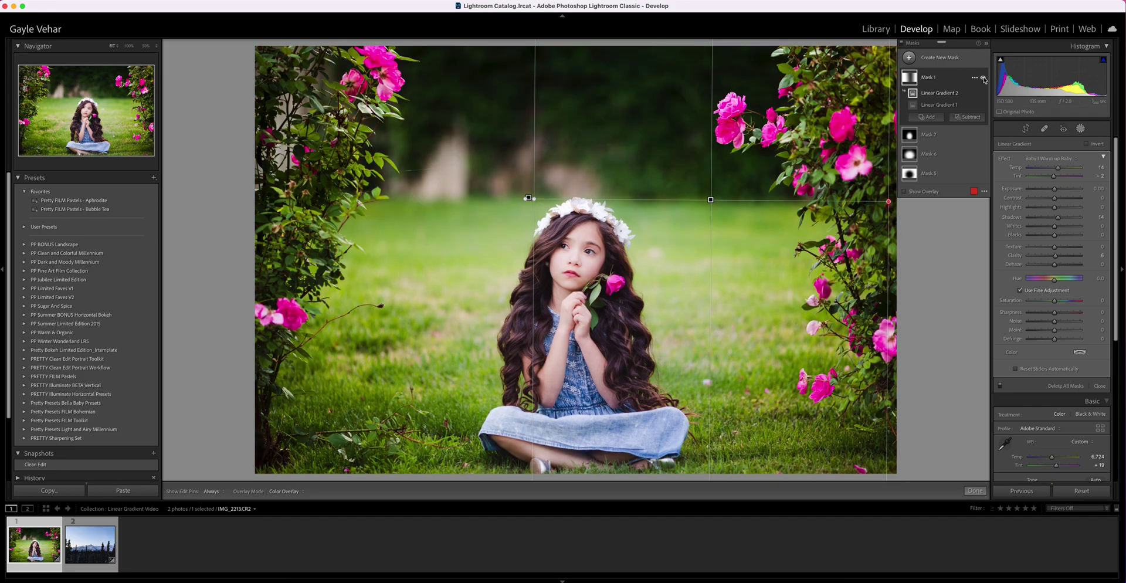
click(984, 78)
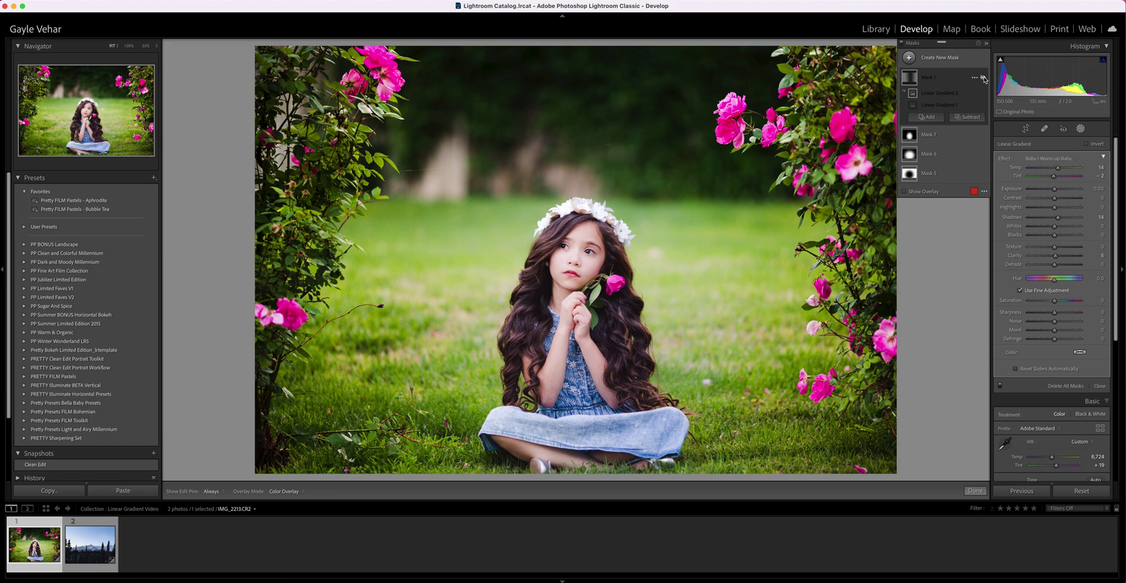
click(984, 79)
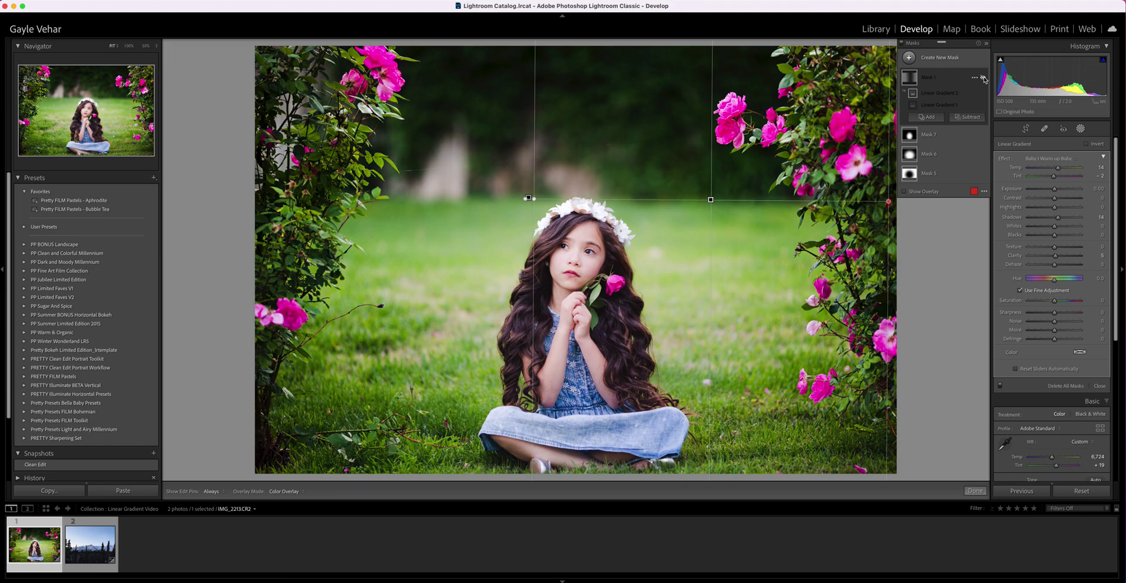
click(984, 79)
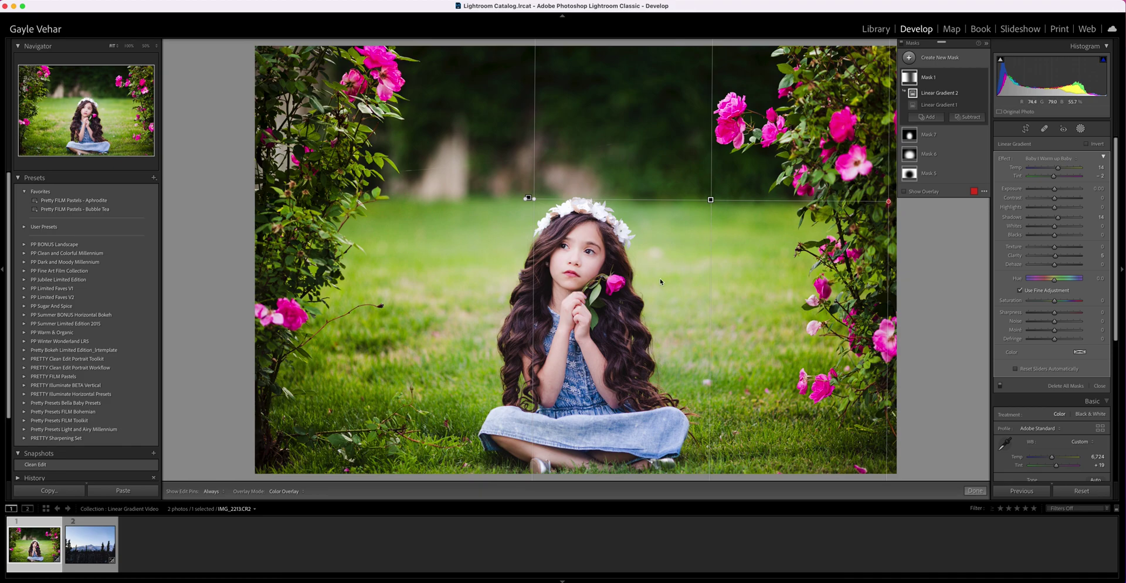
Switch to the snowy mountain photo and start a new linear gradient mask.
click(80, 550)
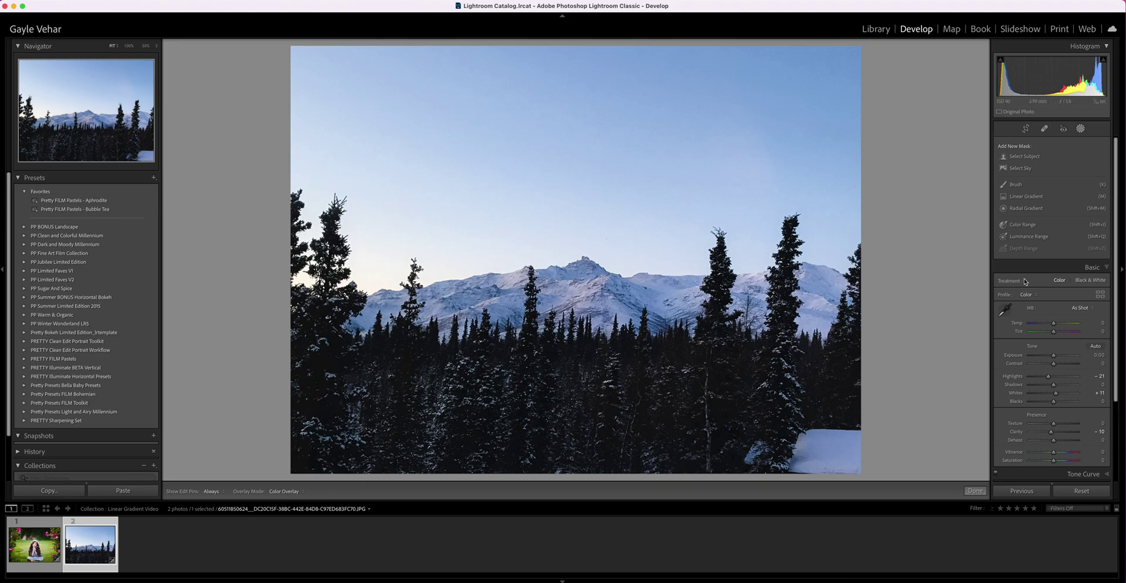
click(1081, 129)
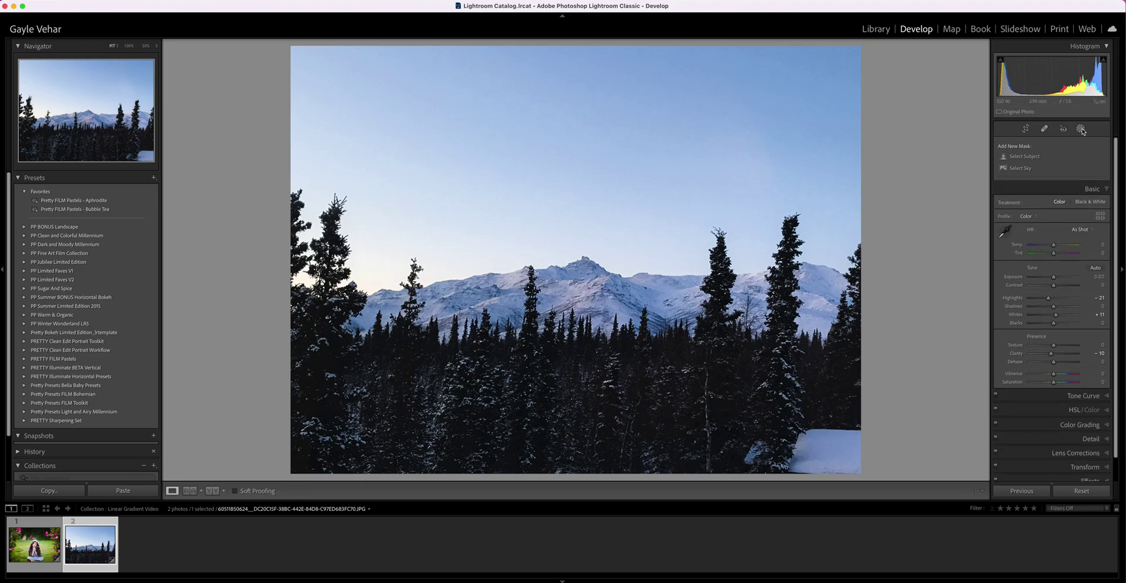
click(1082, 129)
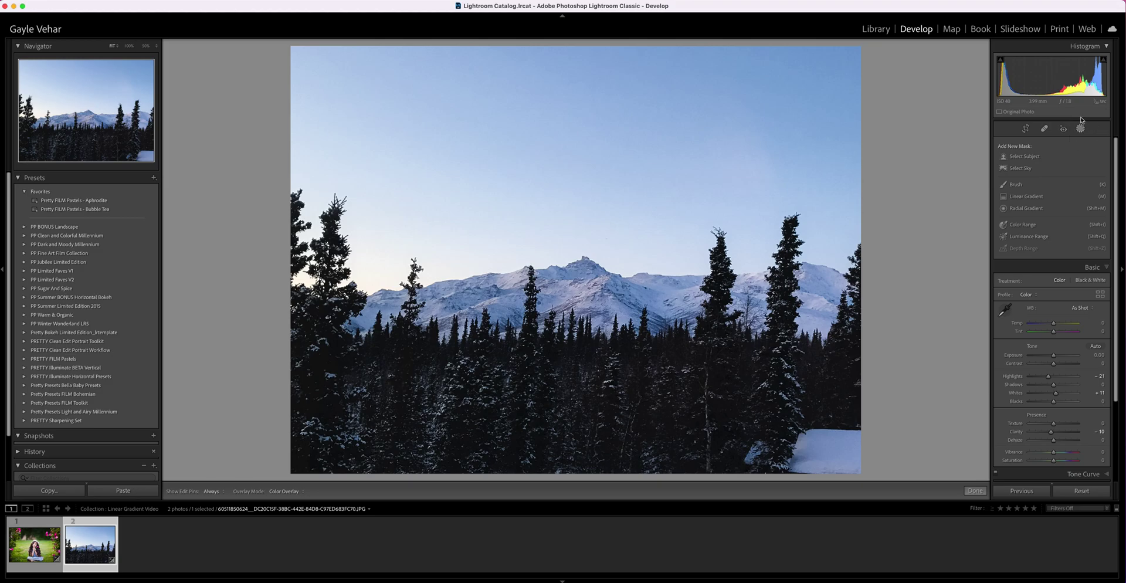
click(1023, 197)
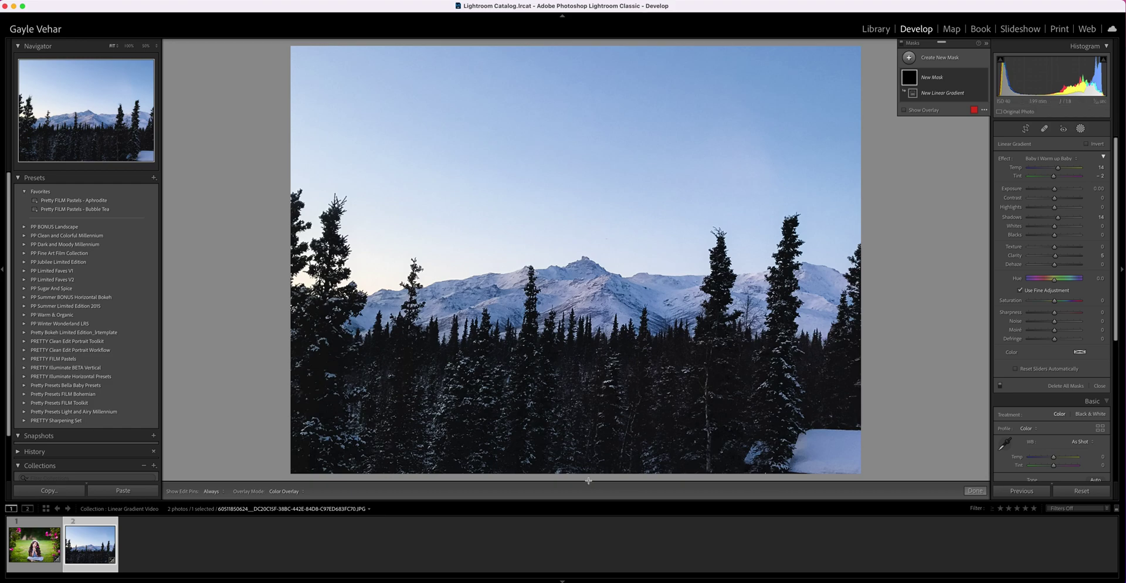
Drag the linear gradient up from the bottom edge over the trees and bring up the effect presets.
drag(591, 476, 589, 211)
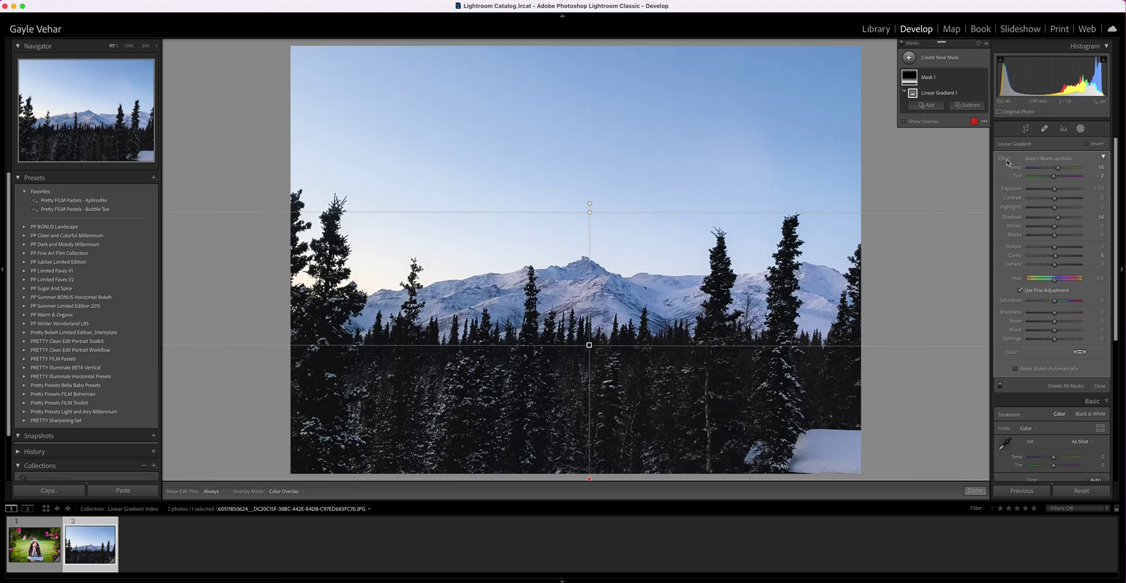
click(1053, 161)
scroll(1053, 161, down, 7)
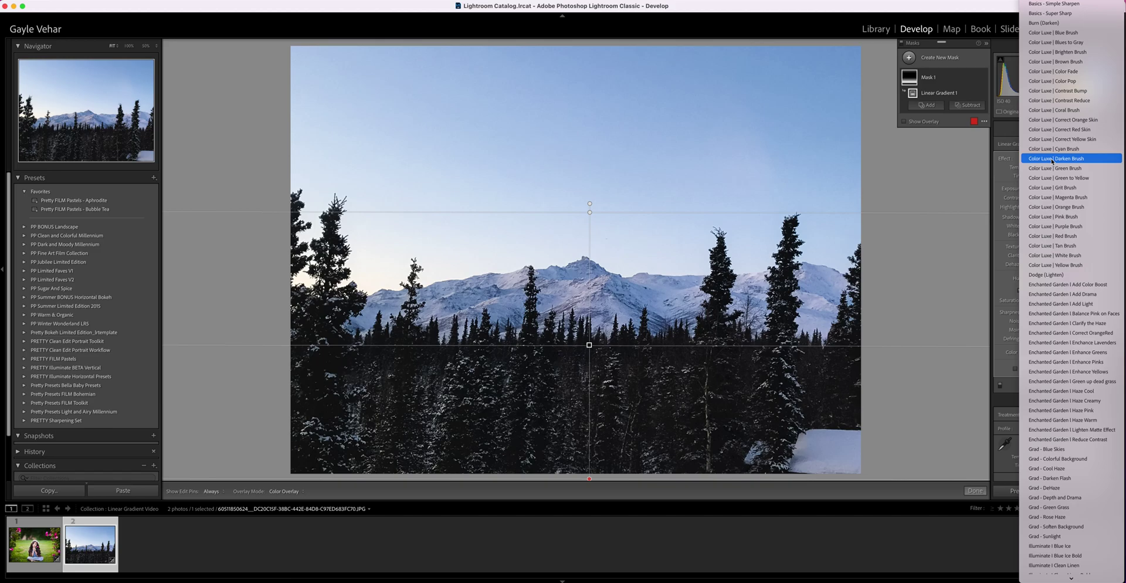
Apply the Enchanted Garden | Add Light preset (Exposure 0.33, Shadows 21) to the gradient.
scroll(1052, 161, down, 1)
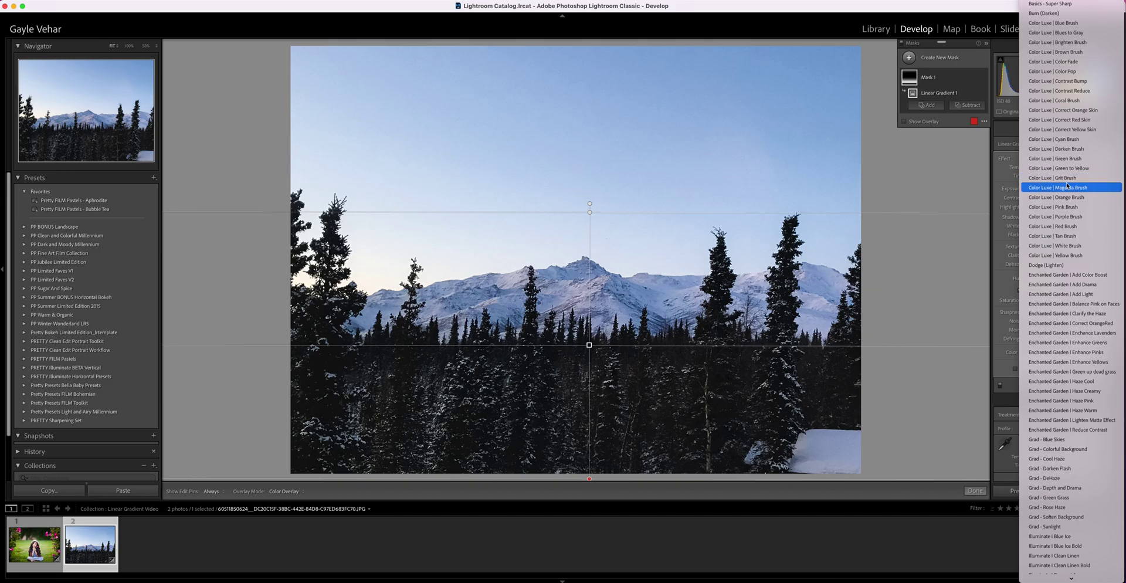
click(1077, 295)
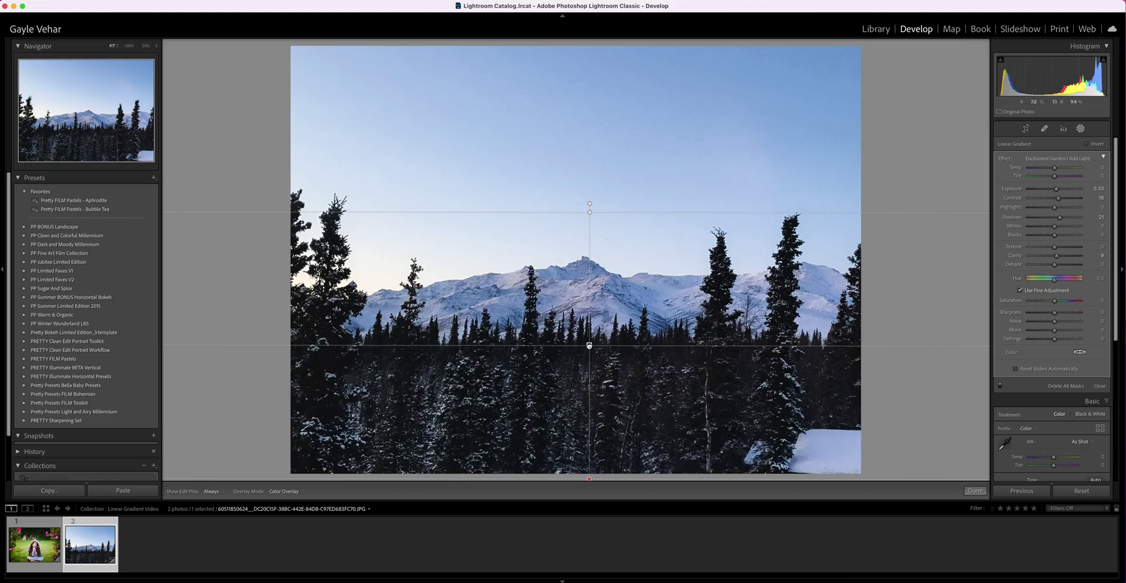
Move the gradient slightly higher, raise Shadows to about 45 and warm Temp to about 35.
mouse_move(590, 343)
drag(589, 343, 590, 338)
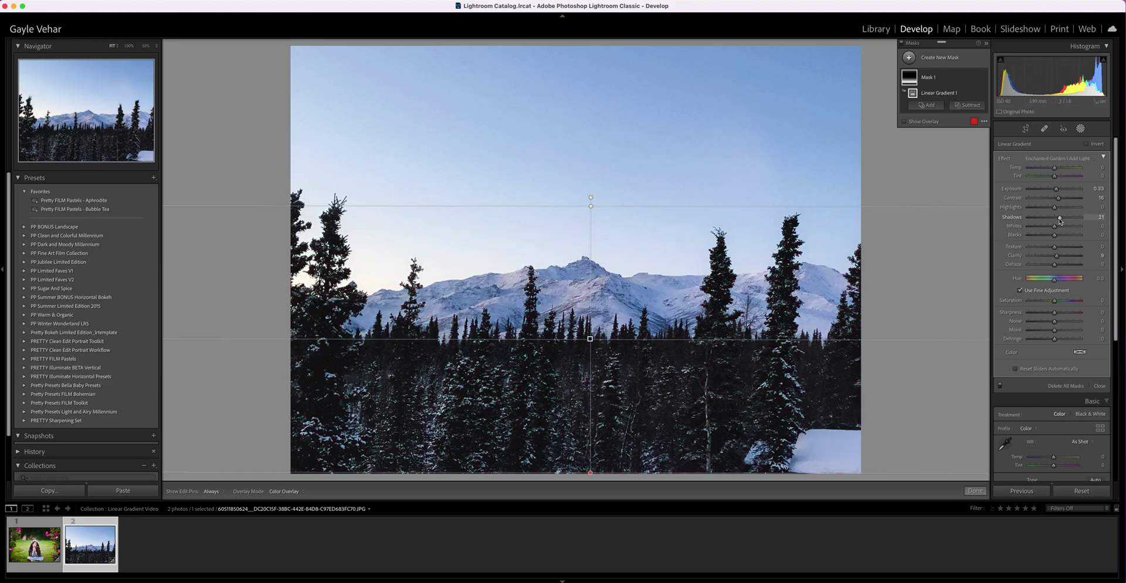
drag(1061, 220, 1067, 220)
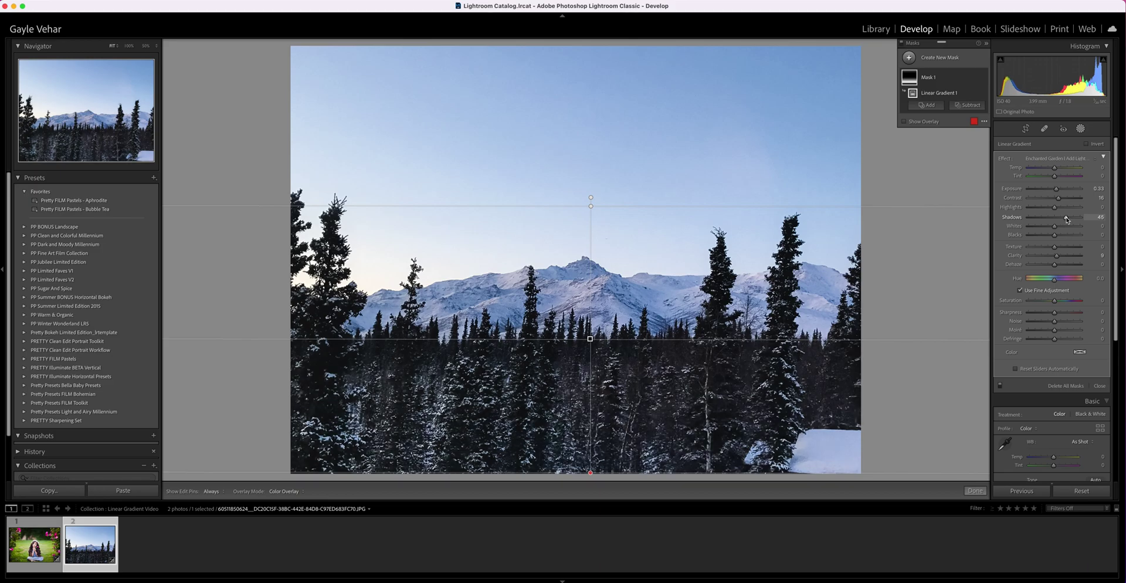
drag(1067, 220, 1065, 220)
drag(1055, 171, 1065, 169)
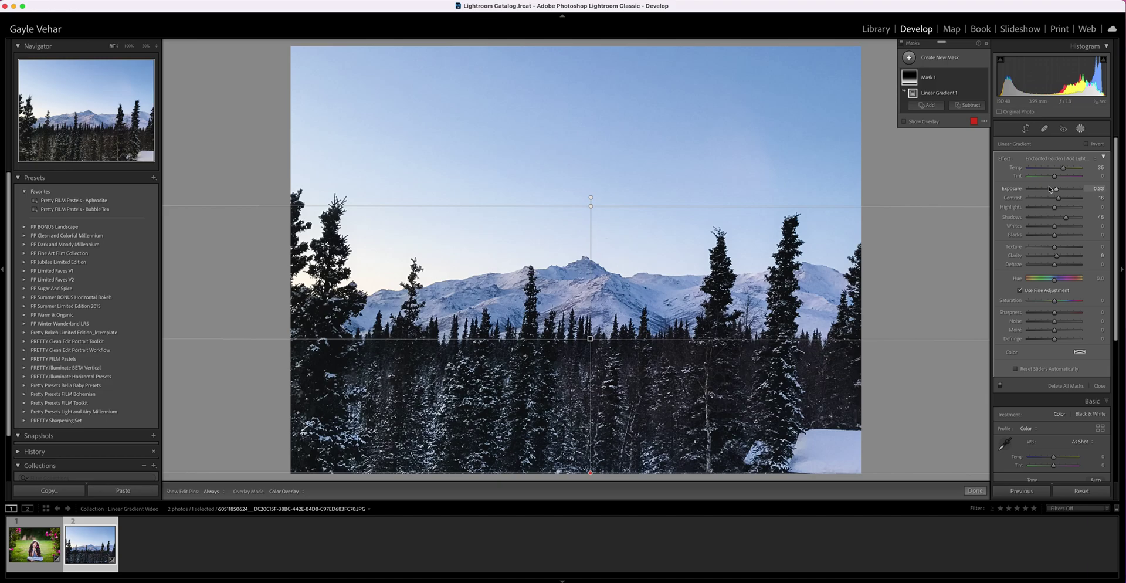